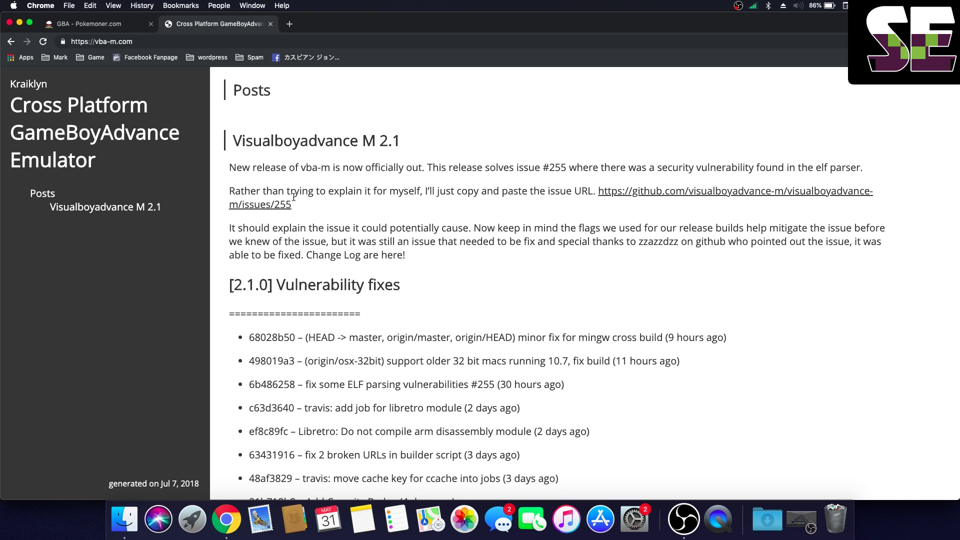
Scroll the Visualboyadvance M 2.1 post past the changelog to its Downloads links.
scroll(342, 284, "down", 10)
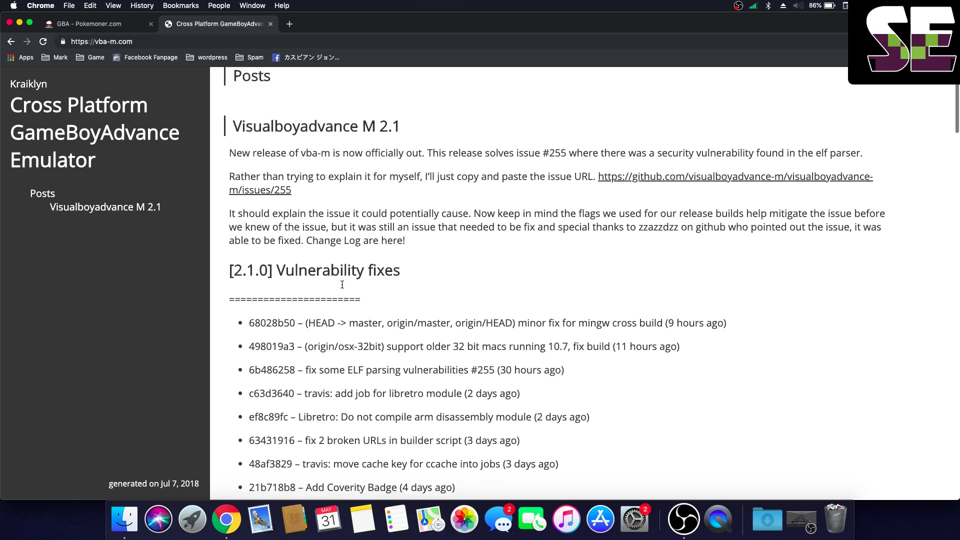
scroll(342, 283, "down", 13)
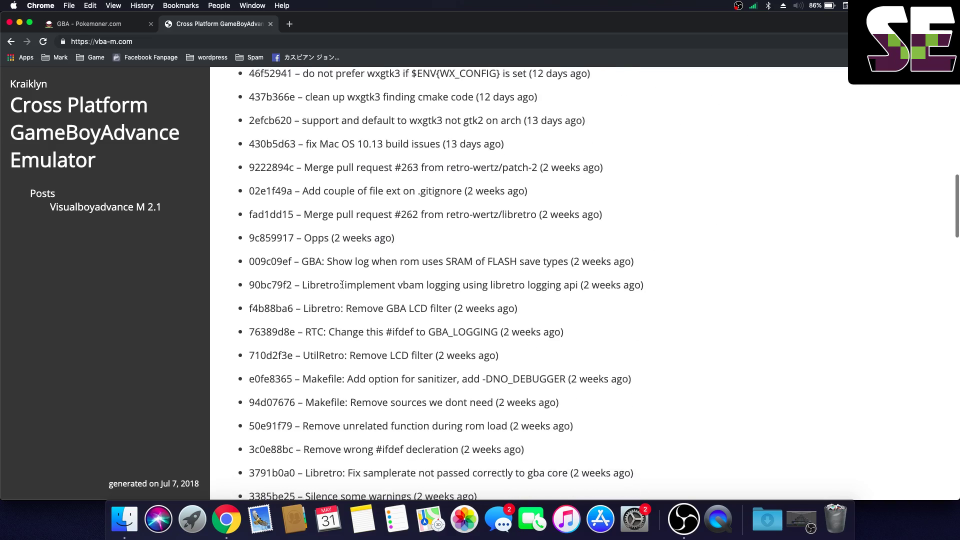
scroll(343, 285, "down", 13)
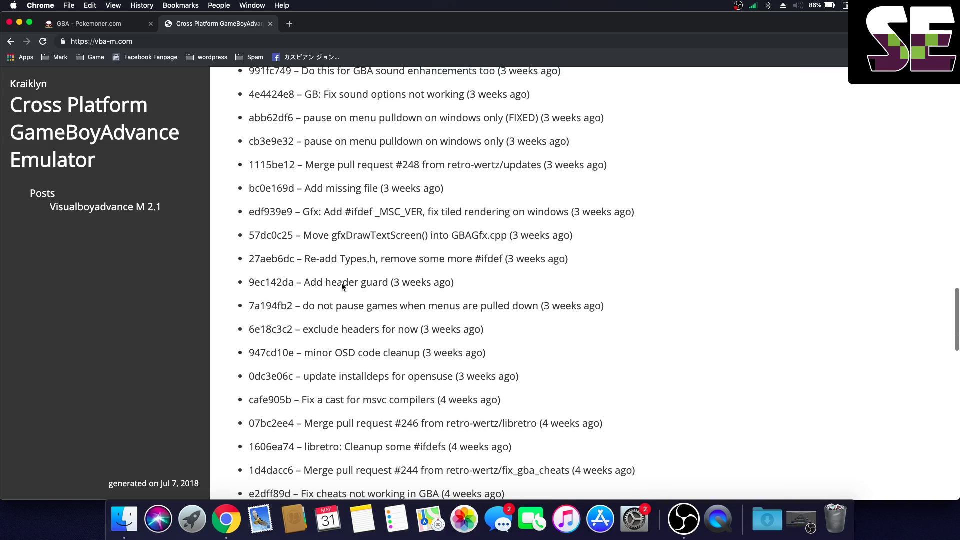
scroll(343, 283, "down", 7)
scroll(343, 284, "down", 14)
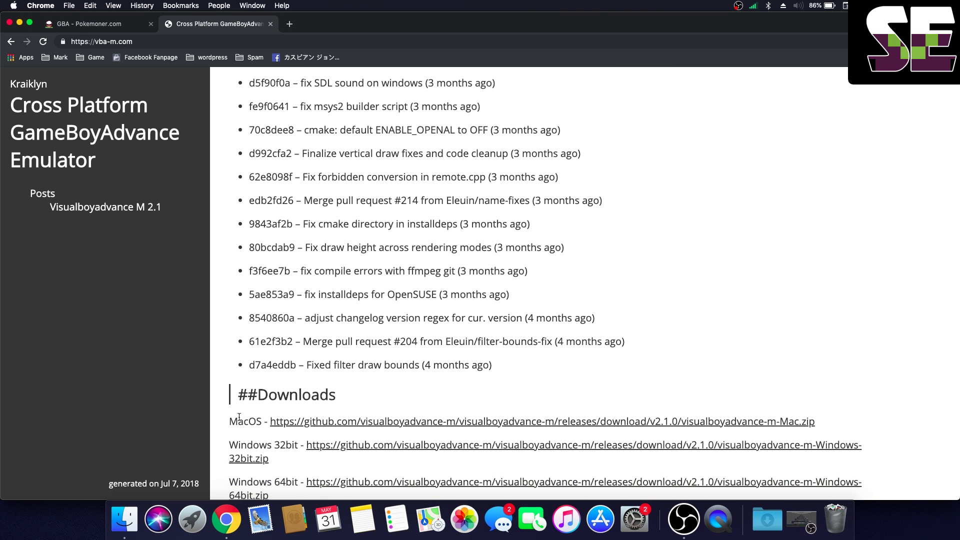
Download the 6.6 MB macOS zip of VisualBoyAdvance-M from the MacOS link.
left_click(332, 424)
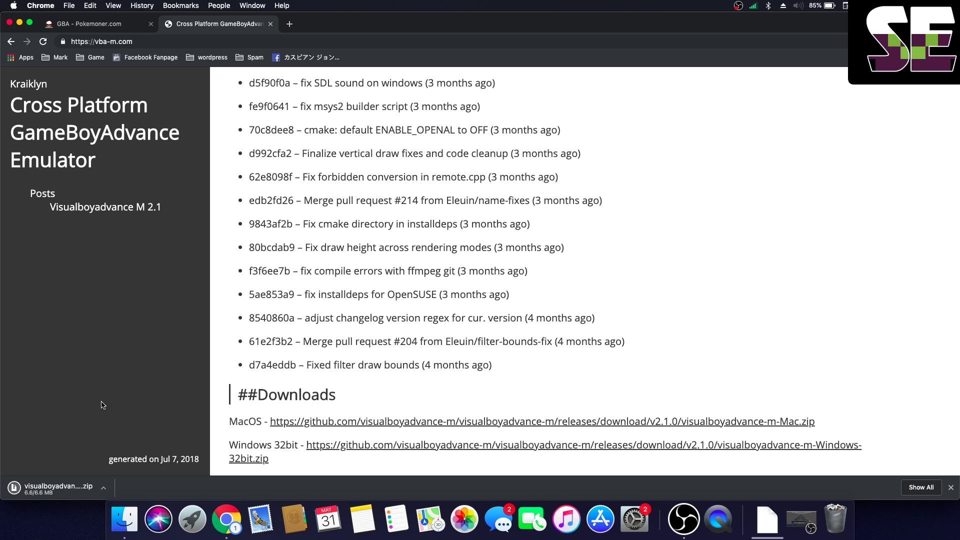
Extract the zip and launch visualboyadvance-m from Downloads, approving it past Gatekeeper.
left_click(34, 496)
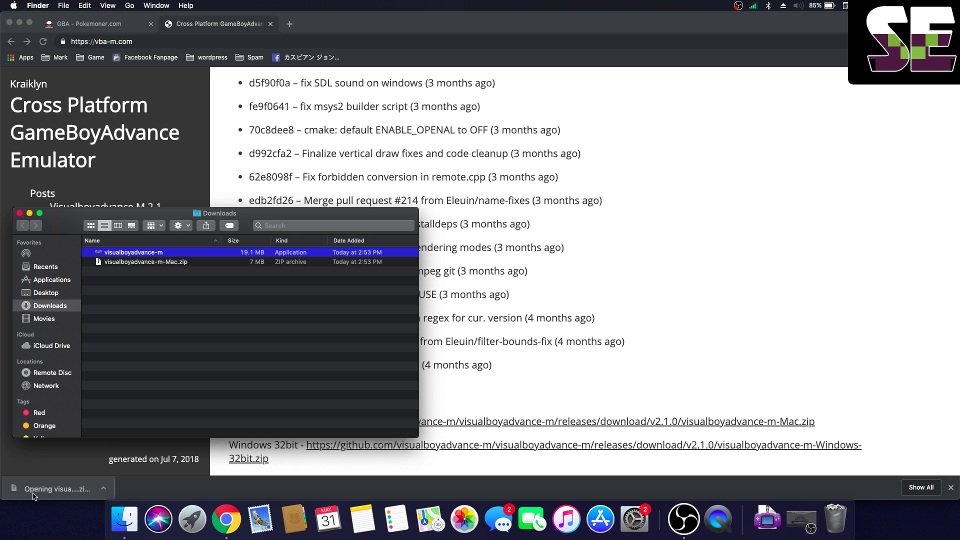
double_click(185, 254)
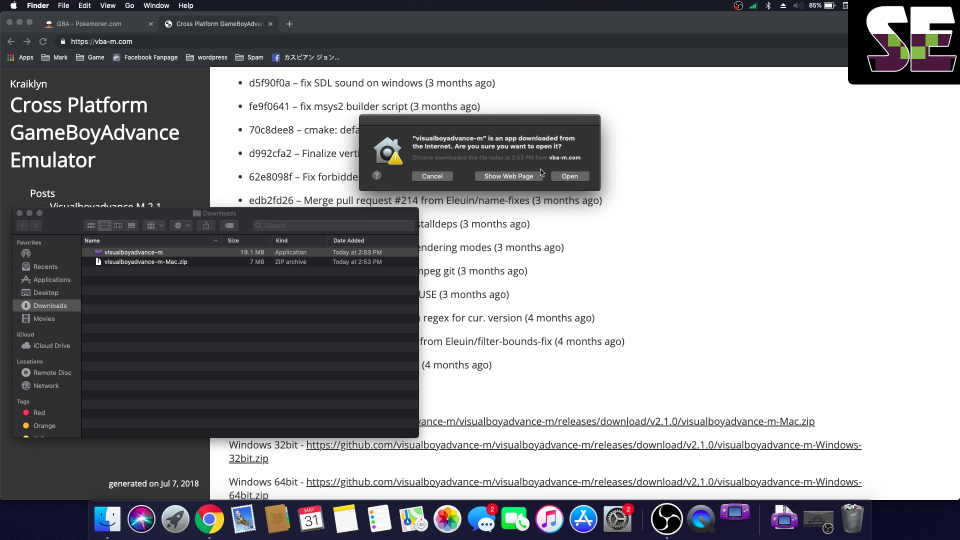
left_click(563, 176)
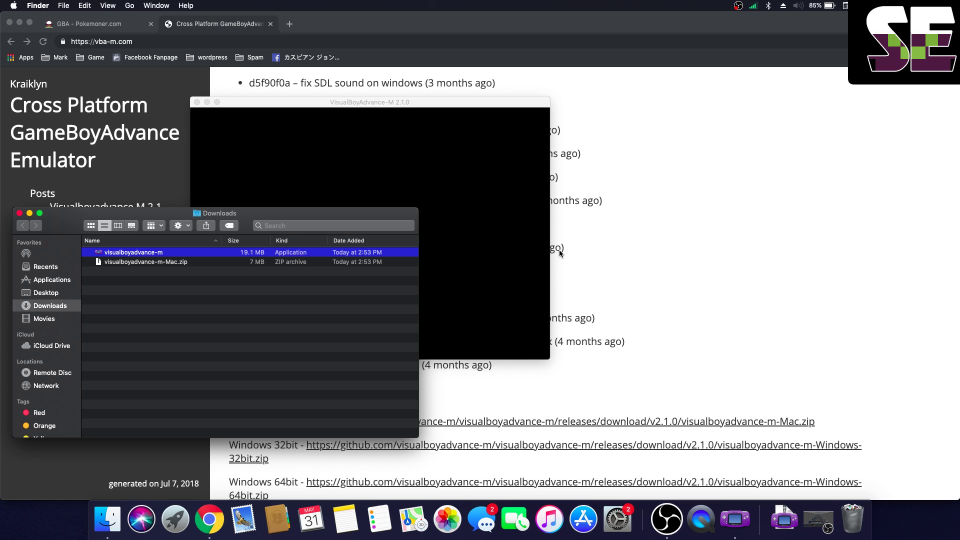
left_click(427, 202)
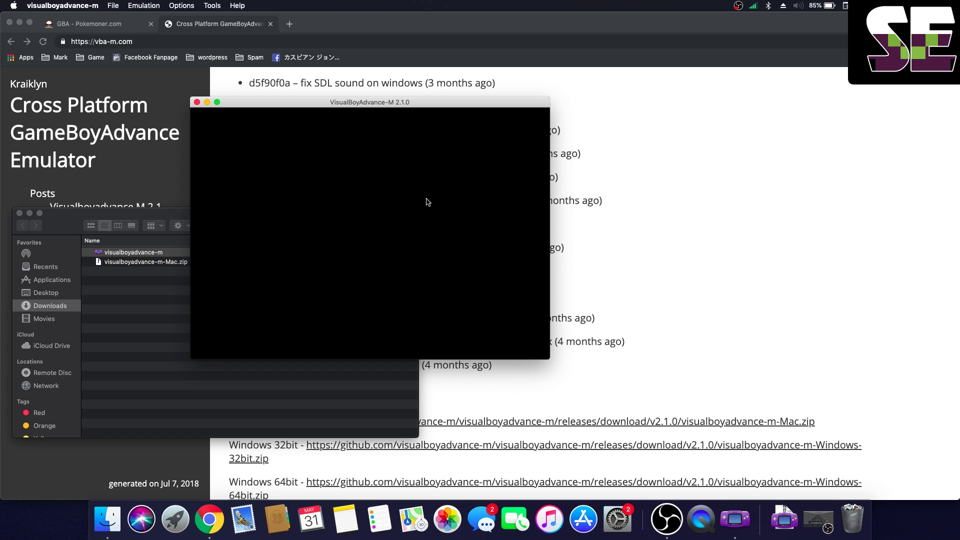
Open the Player 1 joypad configuration and clear all existing key bindings.
left_click(178, 5)
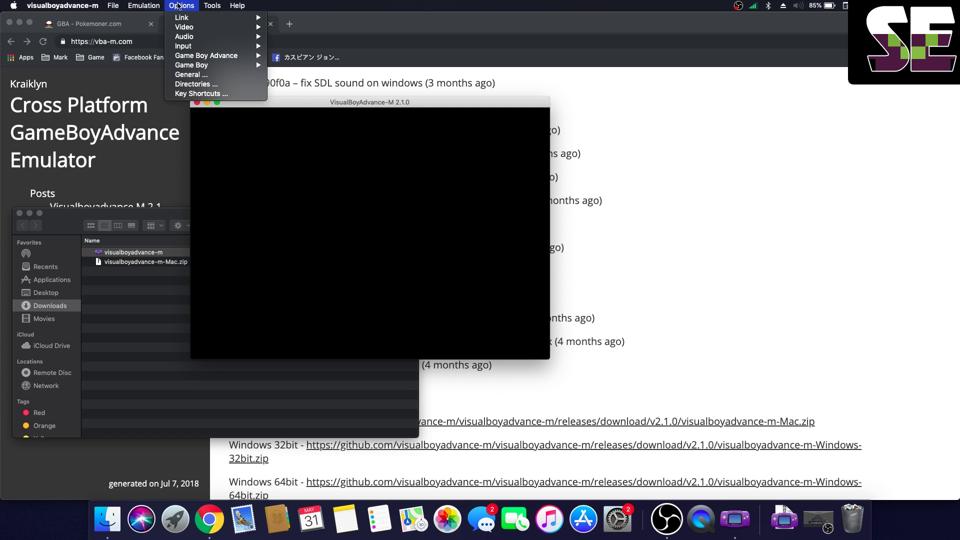
mouse_move(192, 28)
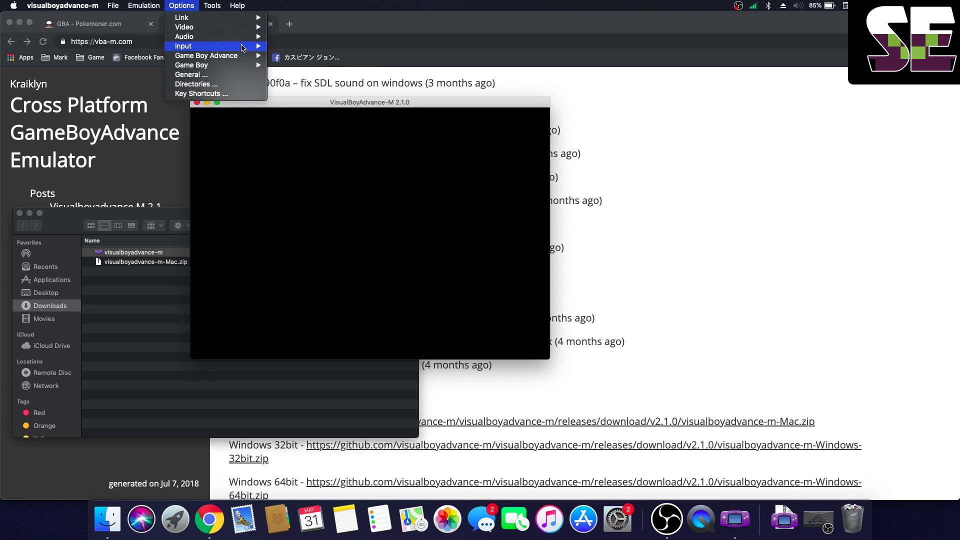
mouse_move(244, 48)
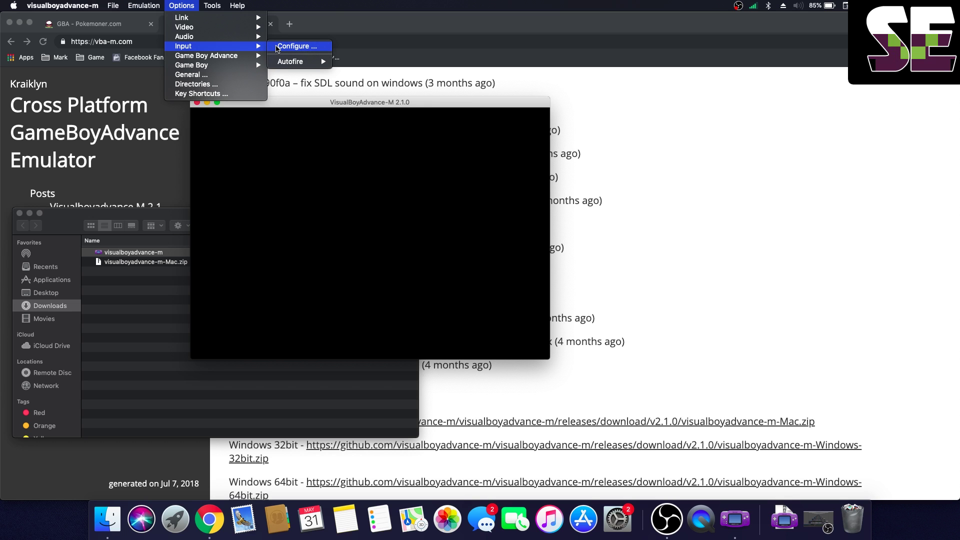
left_click(278, 47)
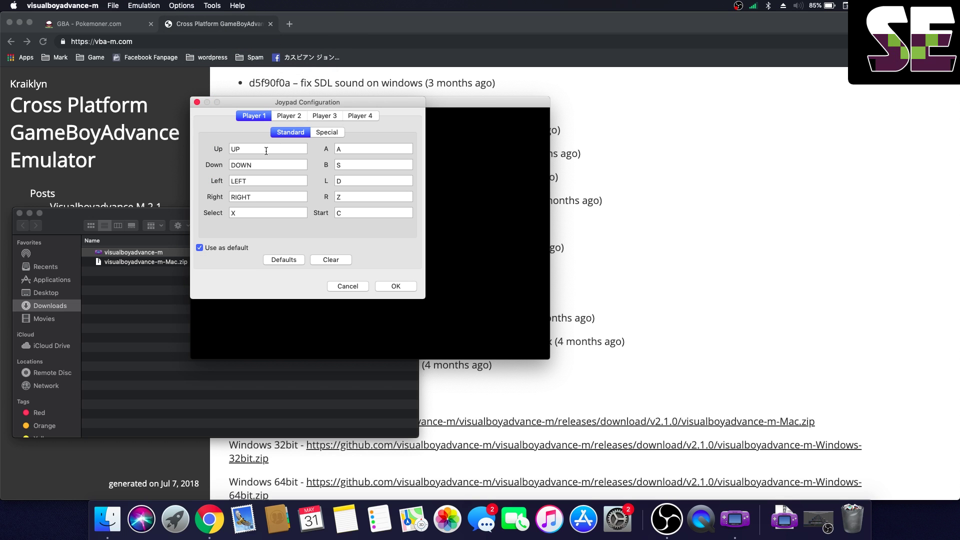
mouse_move(266, 152)
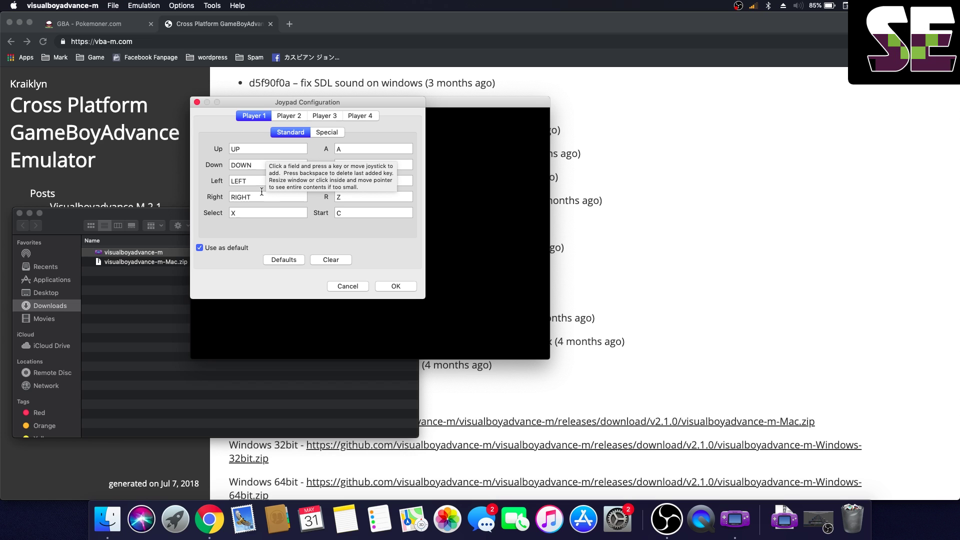
left_click(252, 149)
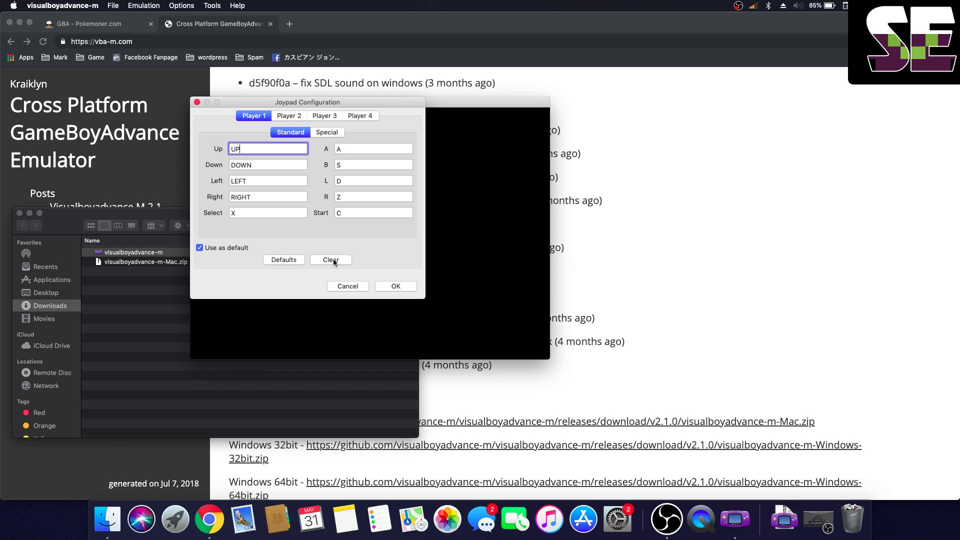
left_click(333, 259)
Bind arrows to directions, A/S/D/Z to A/B/L/R, X to Select, C to Start, and save.
key("Up")
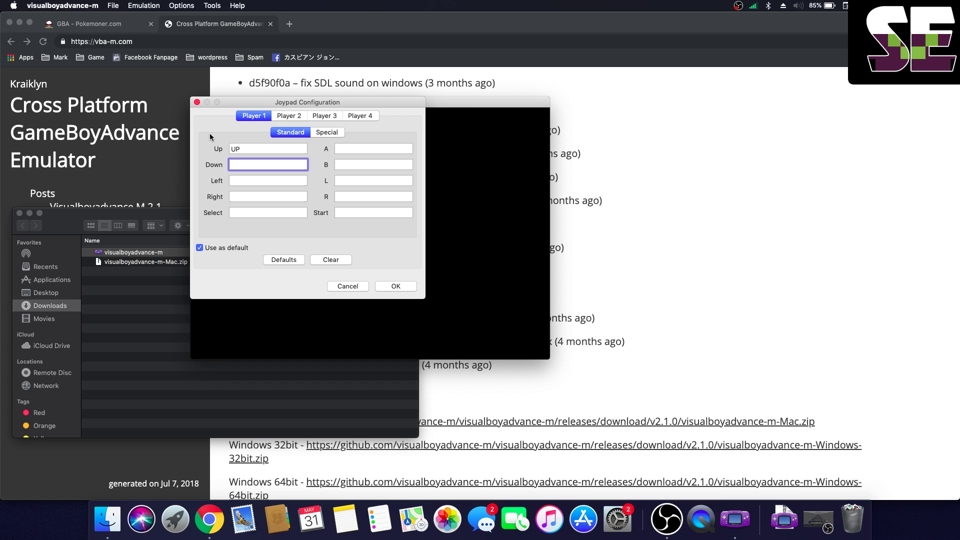
key("Down")
key("Left")
key("Right")
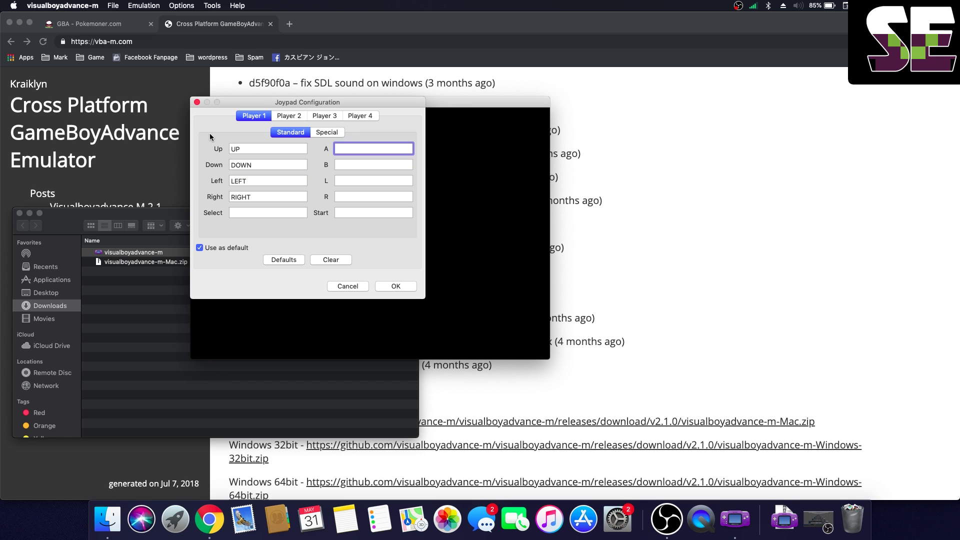
key("a")
key("s")
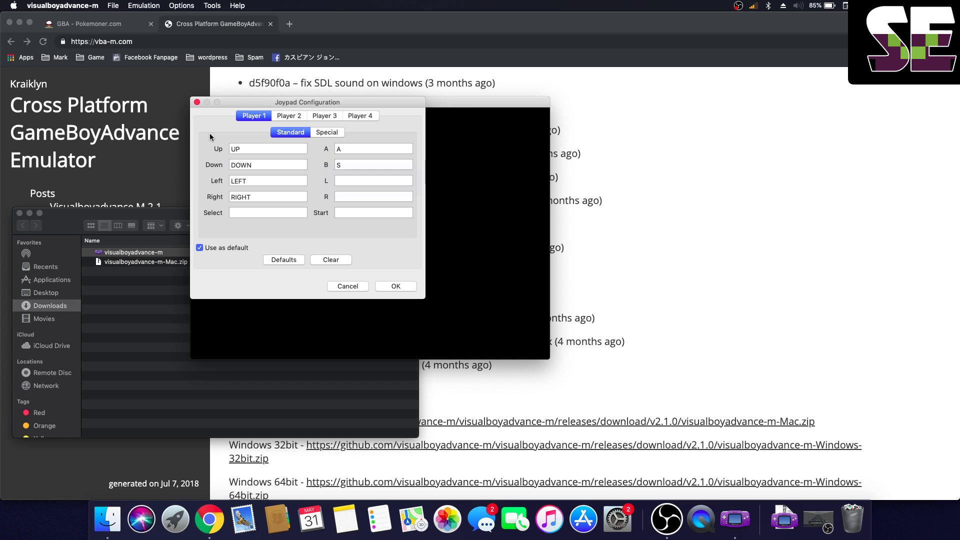
key("d")
key("z")
key("x")
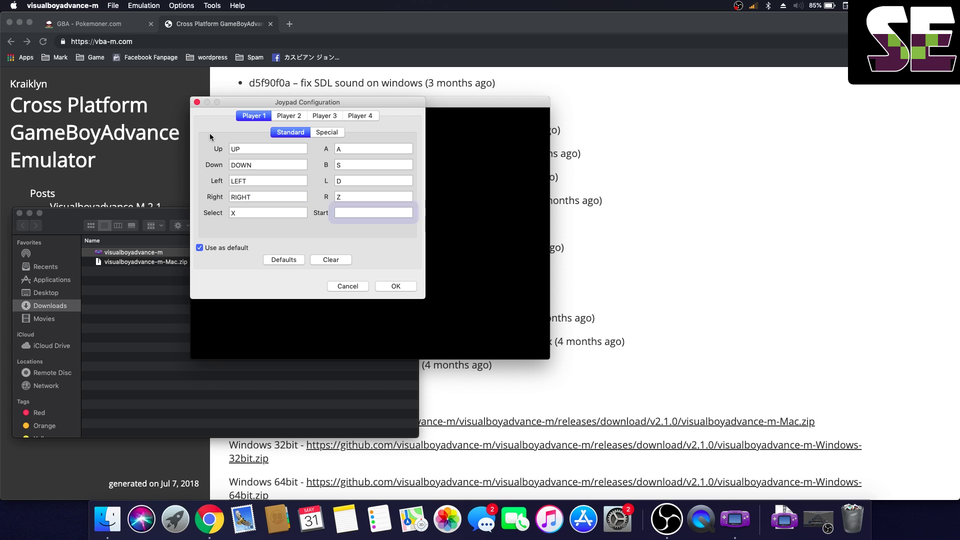
key("c")
left_click(389, 285)
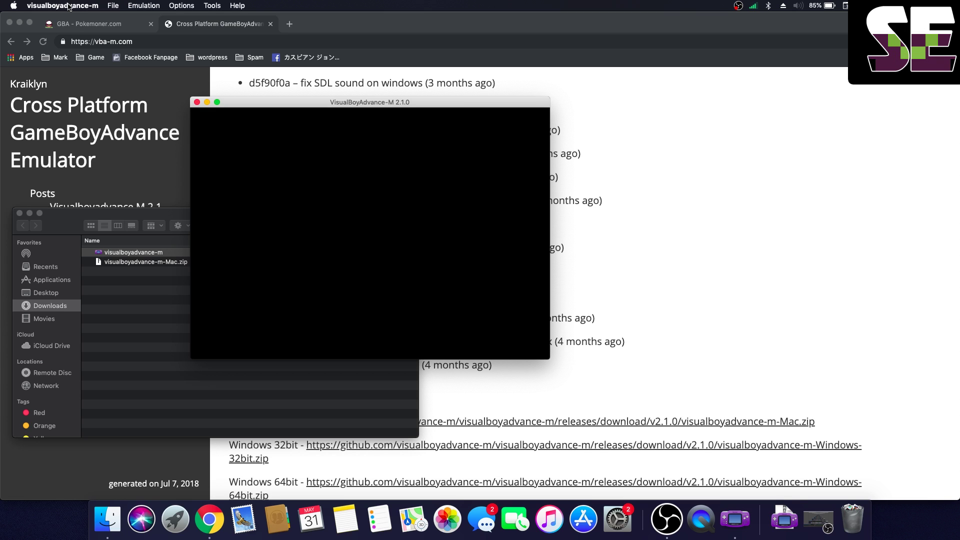
Dismiss the open menu without choosing anything and quit VisualBoyAdvance-M.
left_click(112, 6)
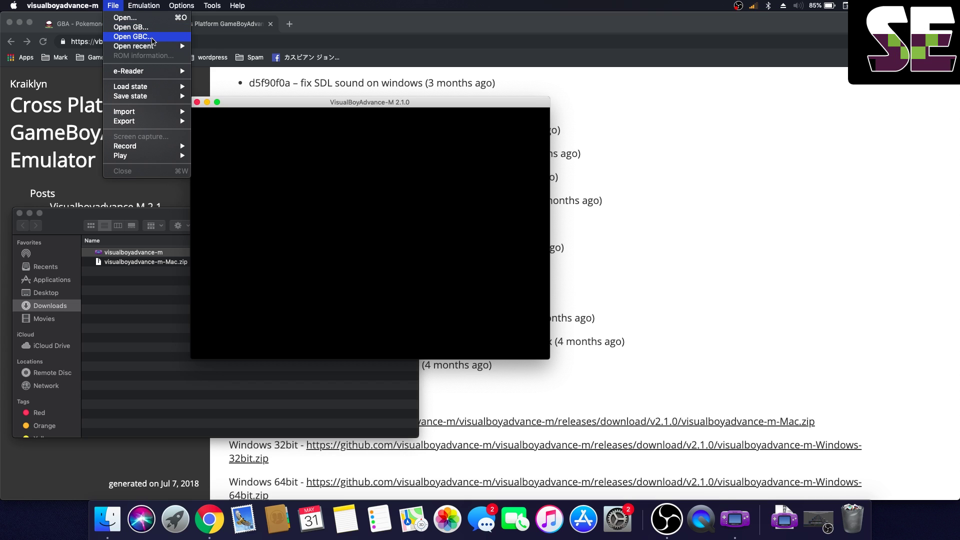
mouse_move(169, 74)
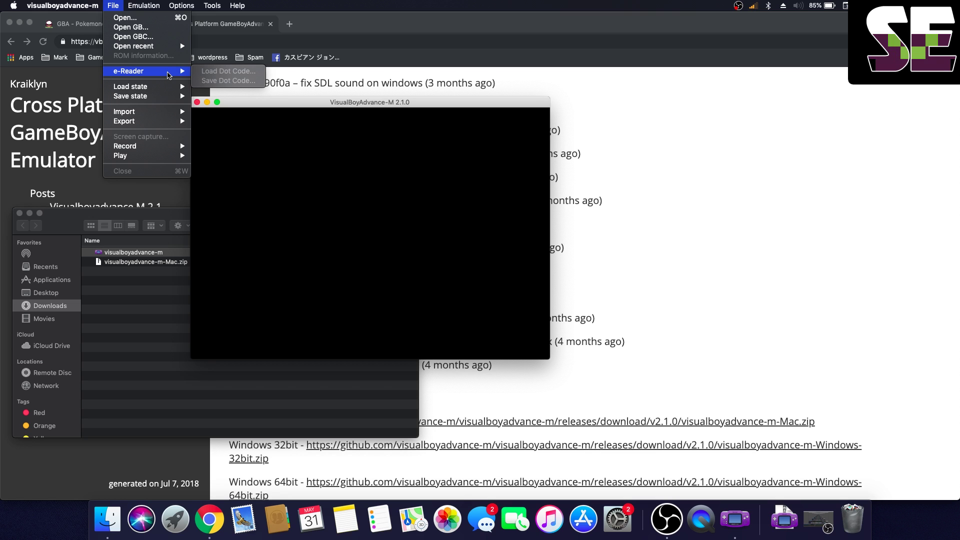
mouse_move(198, 4)
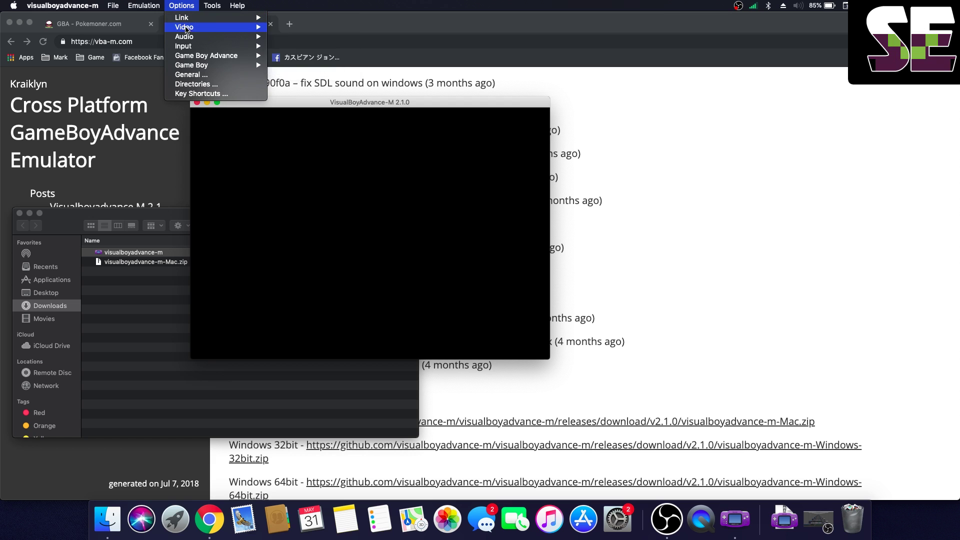
left_click(264, 176)
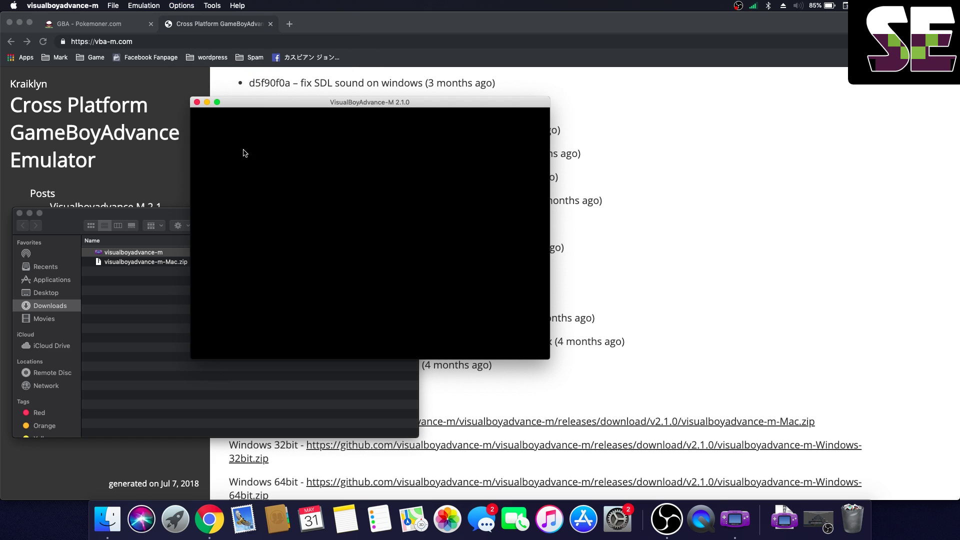
left_click(197, 102)
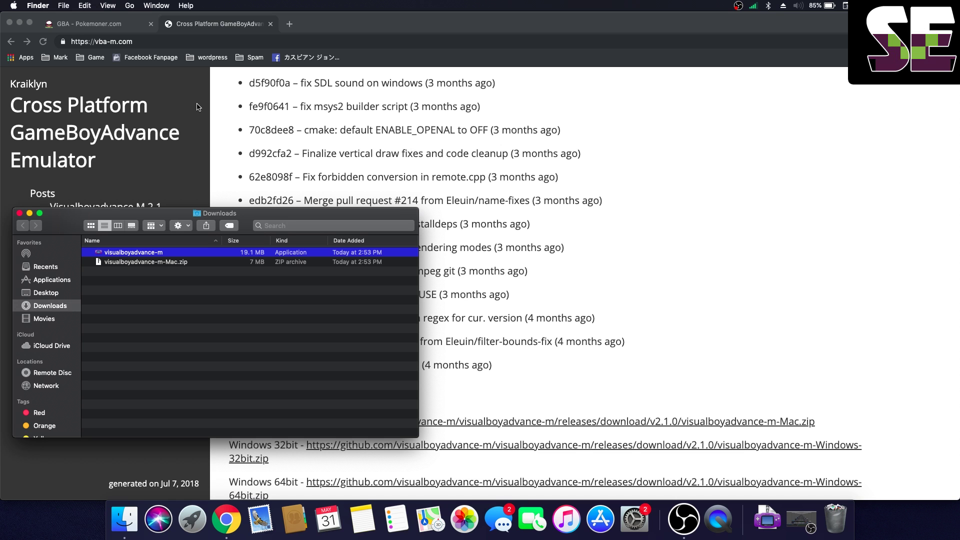
From the Pokemoner.com GBA list, open the Pokemon Gantz article and scroll to its Download button.
left_click(80, 25)
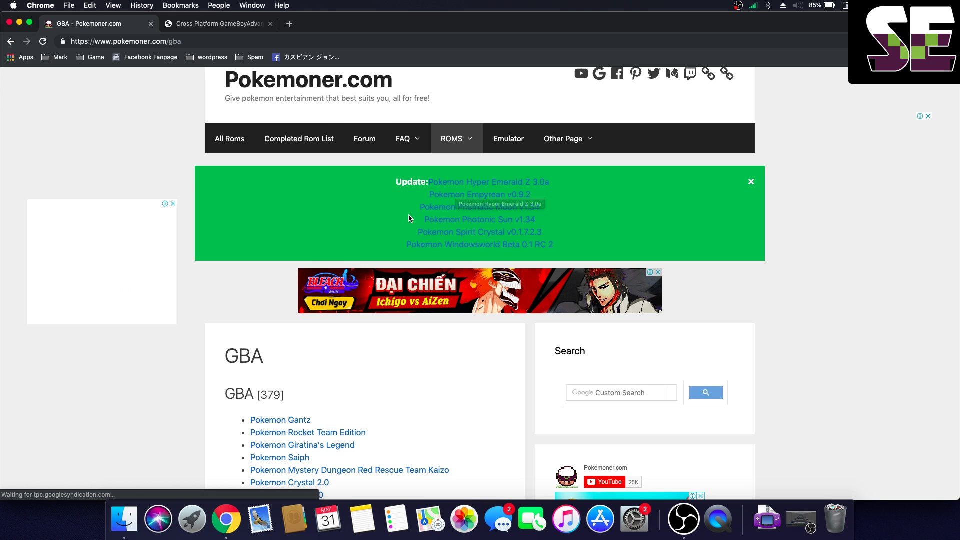
left_click(303, 425)
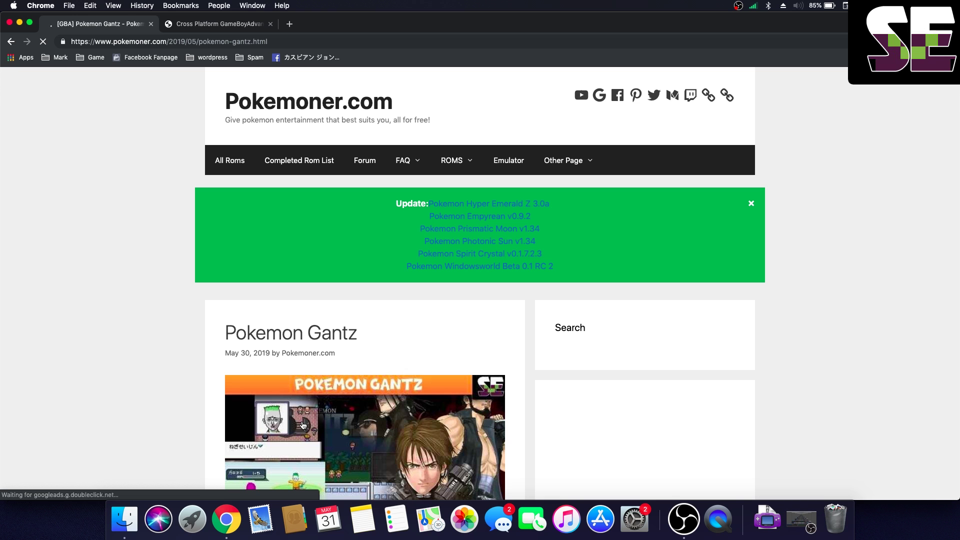
scroll(353, 368, "down", 15)
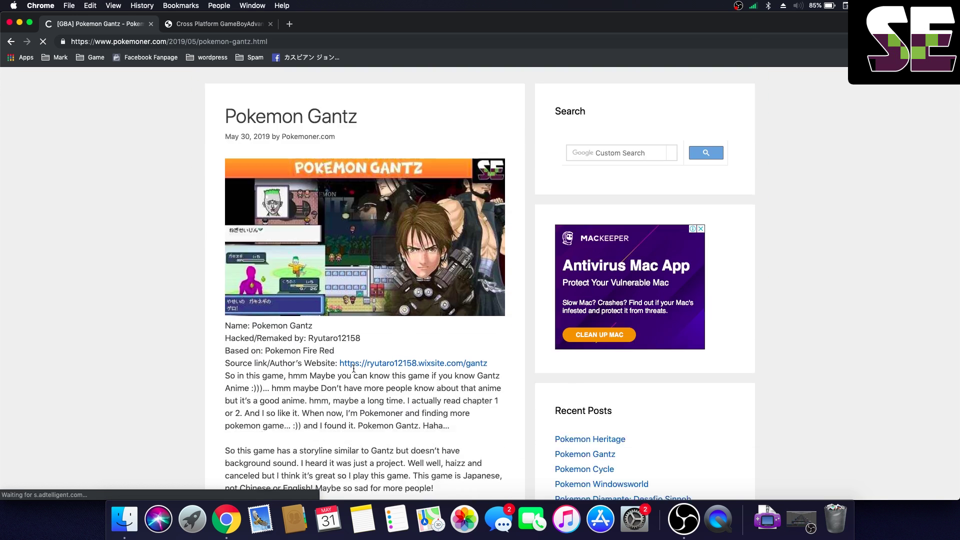
scroll(353, 368, "down", 8)
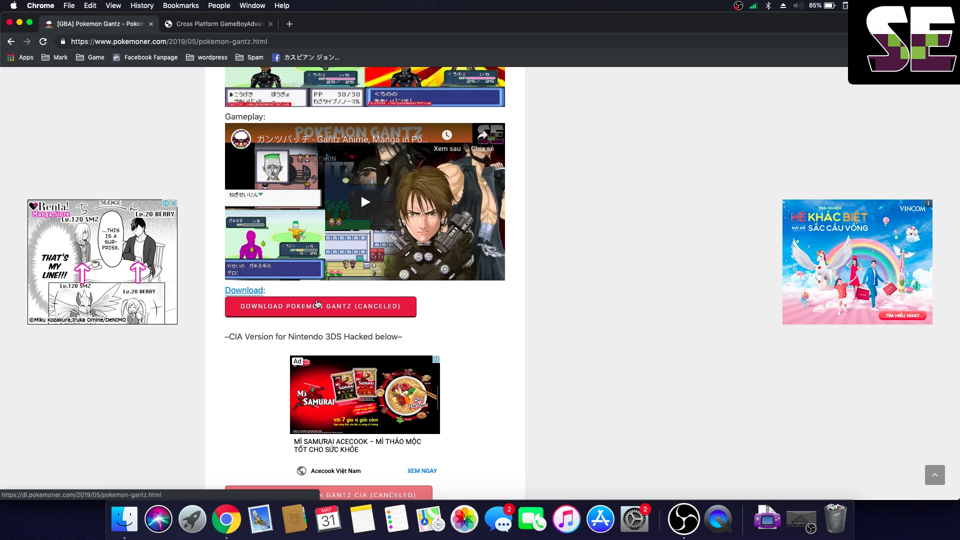
Download the Pokemon Gantz zip through the ad-free Pokemoner server, closing the redirect tab.
left_click(316, 303)
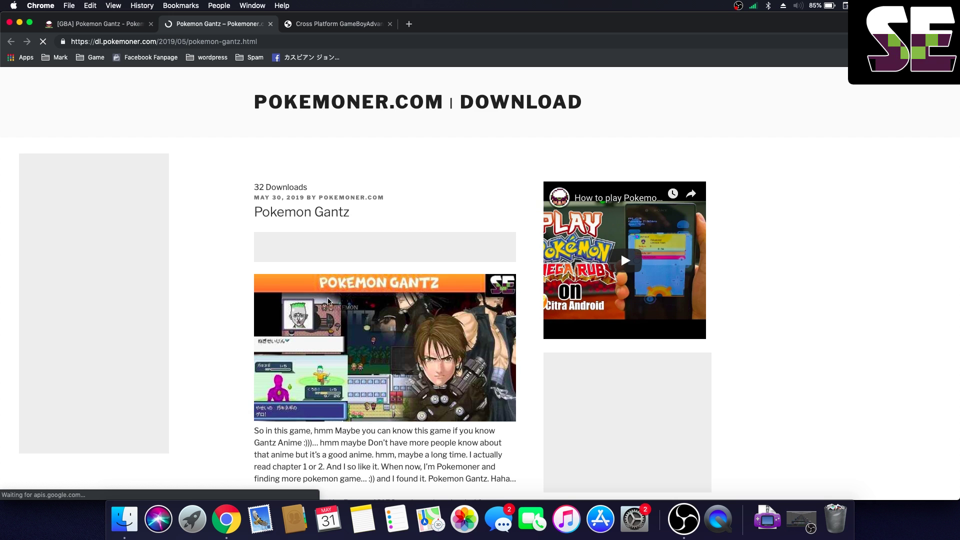
scroll(335, 335, "down", 2)
scroll(333, 335, "down", 10)
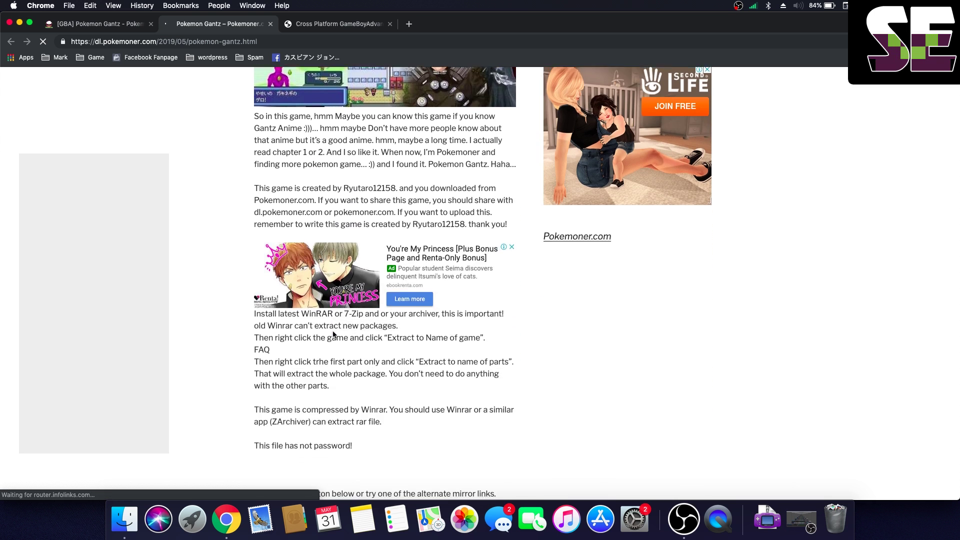
scroll(333, 334, "down", 5)
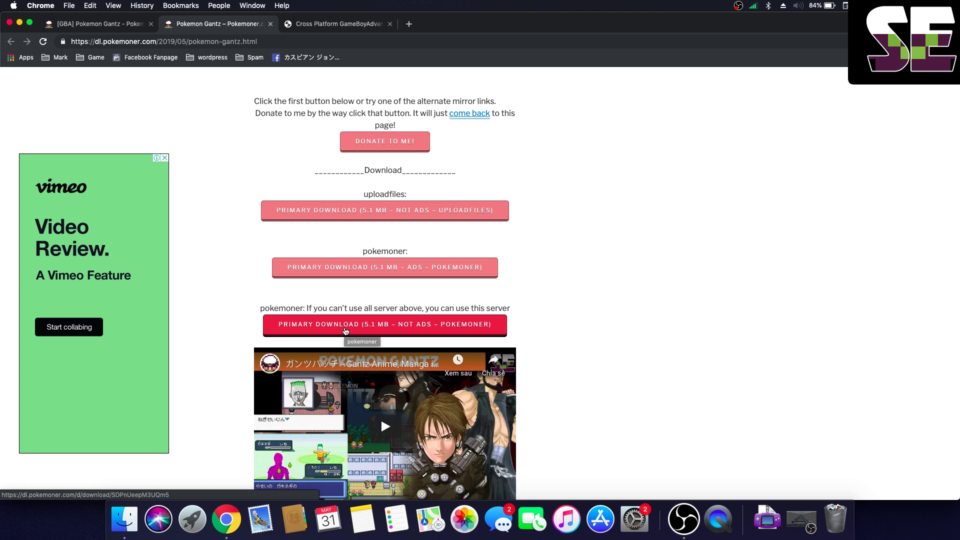
left_click(345, 332)
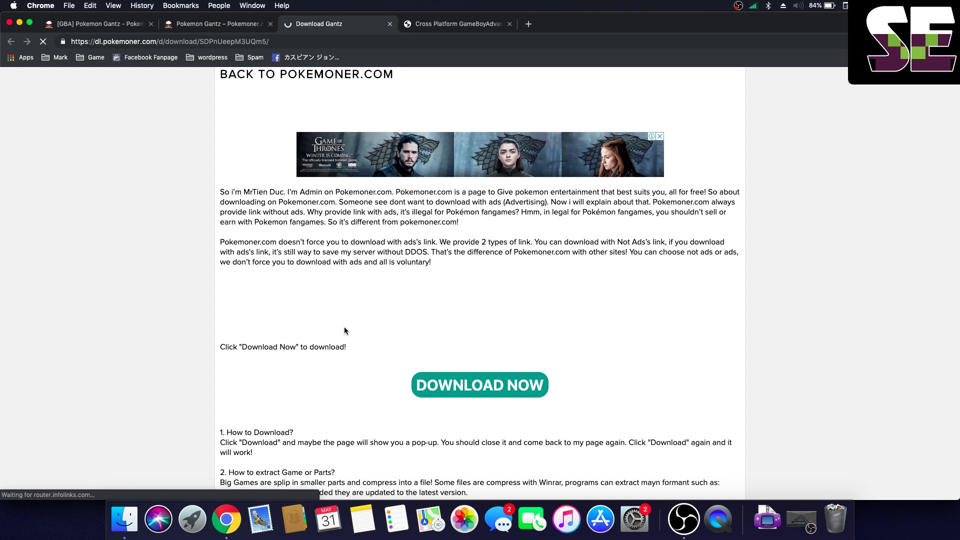
scroll(345, 327, "down", 1)
scroll(344, 326, "down", 1)
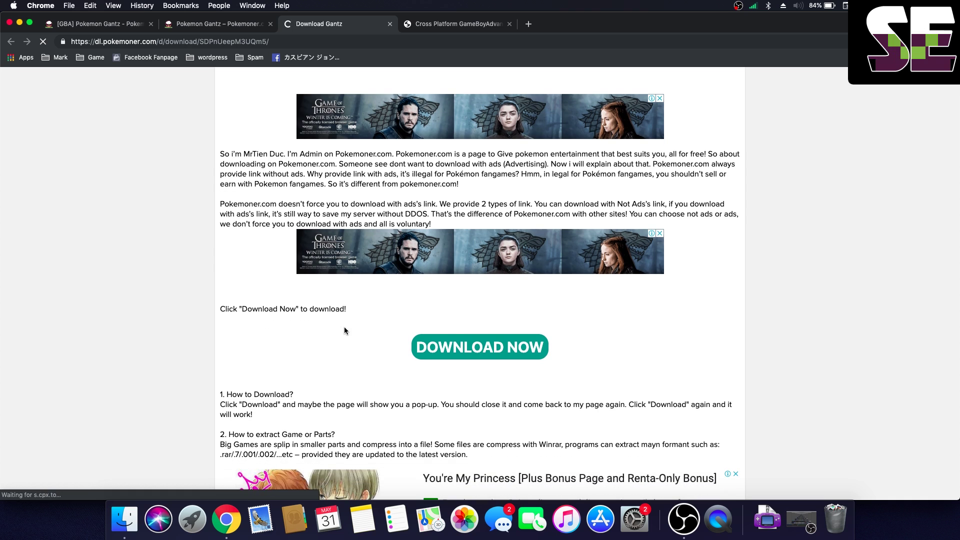
left_click(465, 352)
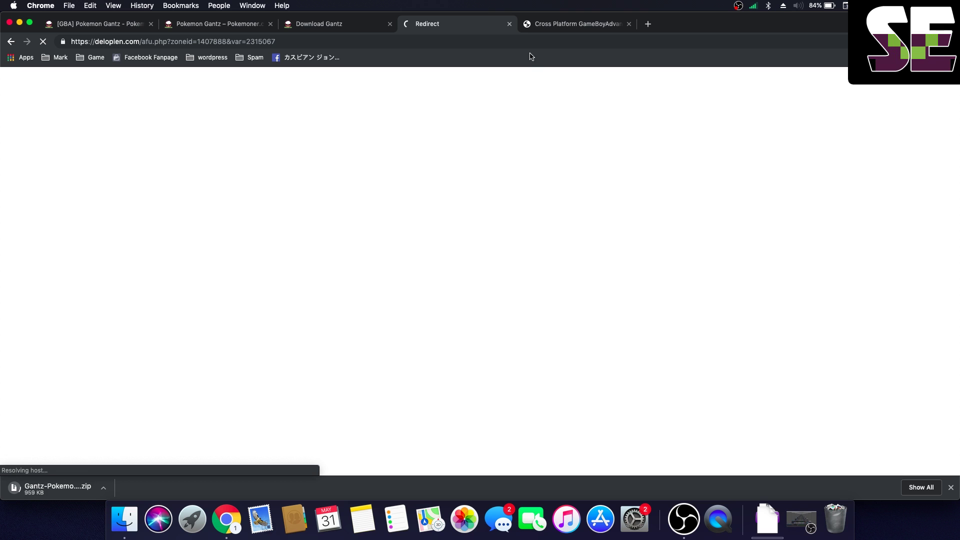
left_click(509, 24)
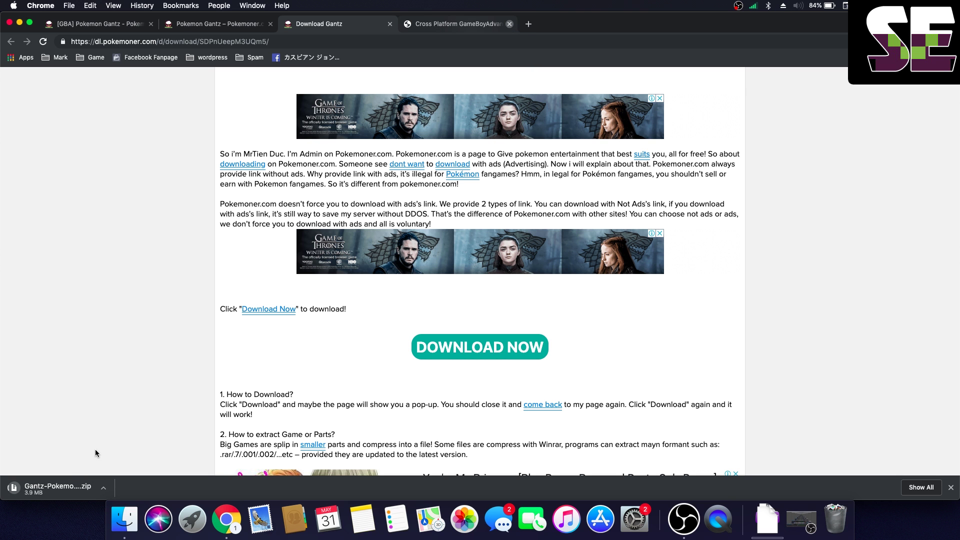
Extract the Gantz zip and run Pokemon Gantz.gba from the Gantz-Pokemonerdotcom folder.
left_click(66, 489)
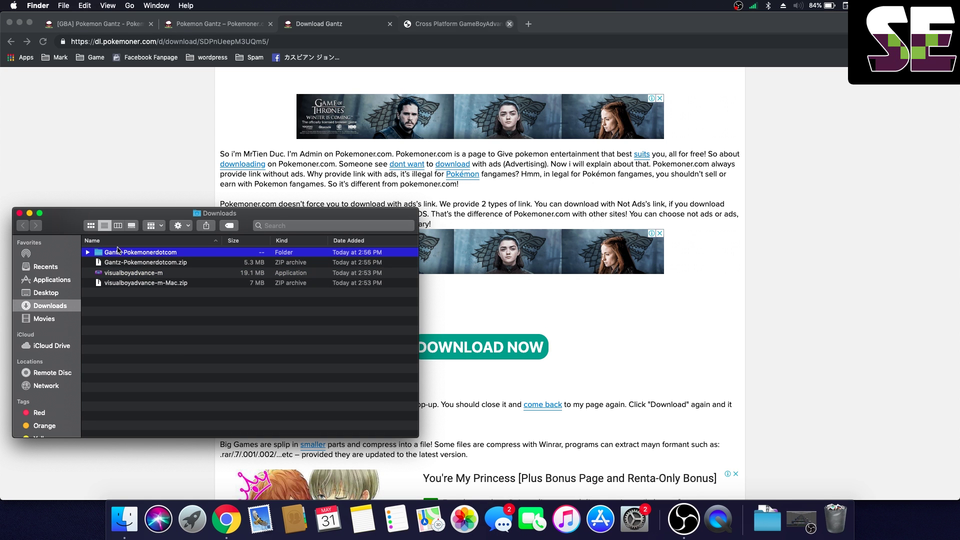
double_click(120, 254)
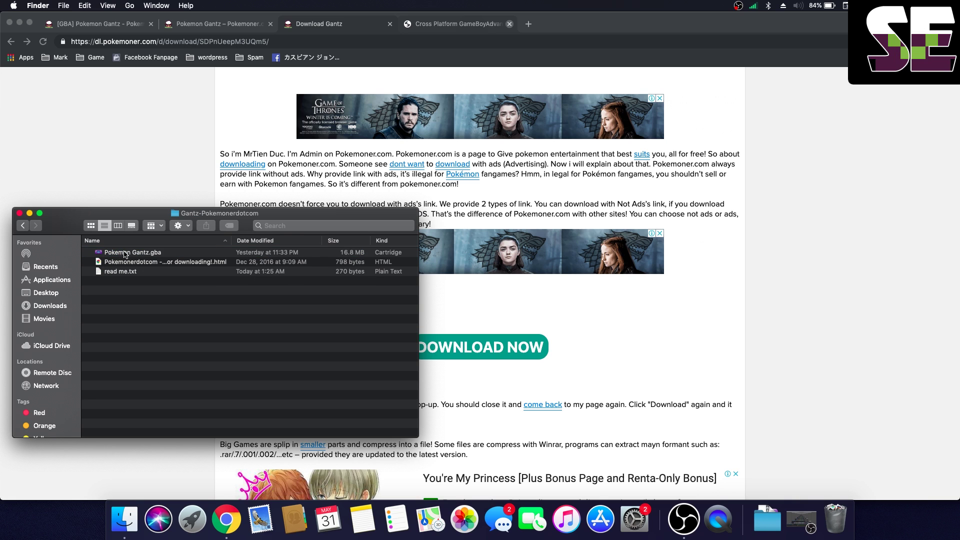
left_click(130, 255)
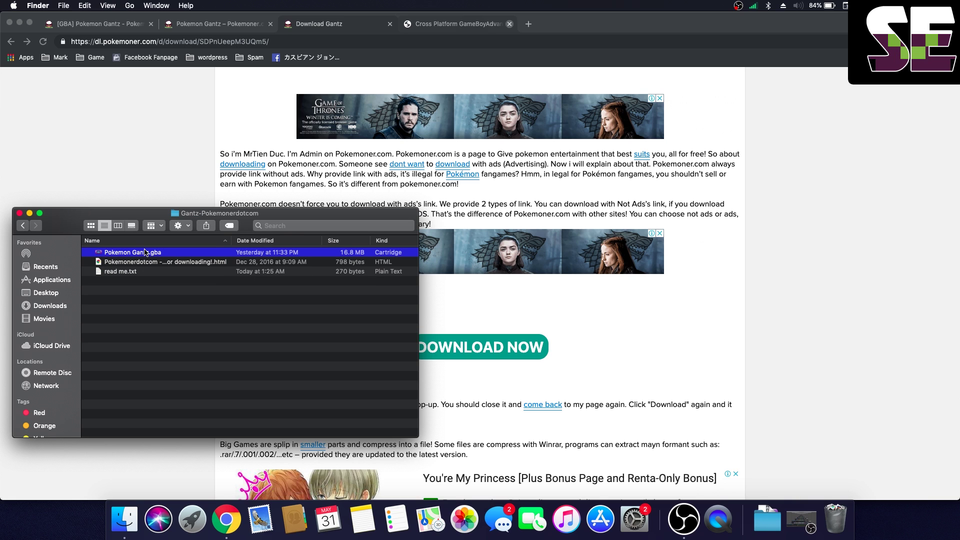
double_click(167, 254)
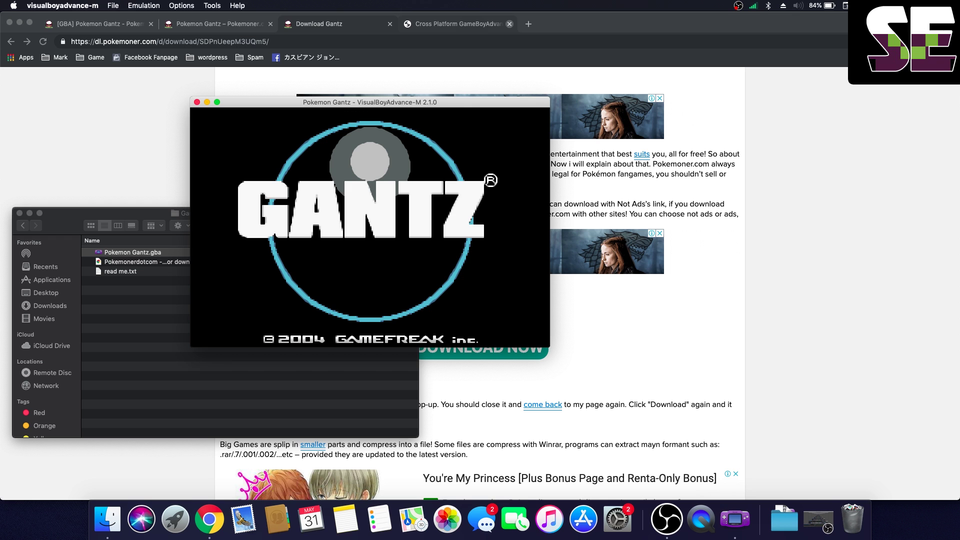
Advance past the GANTZ title, intro text and controls tutorial using Return, L and Z.
key("Return")
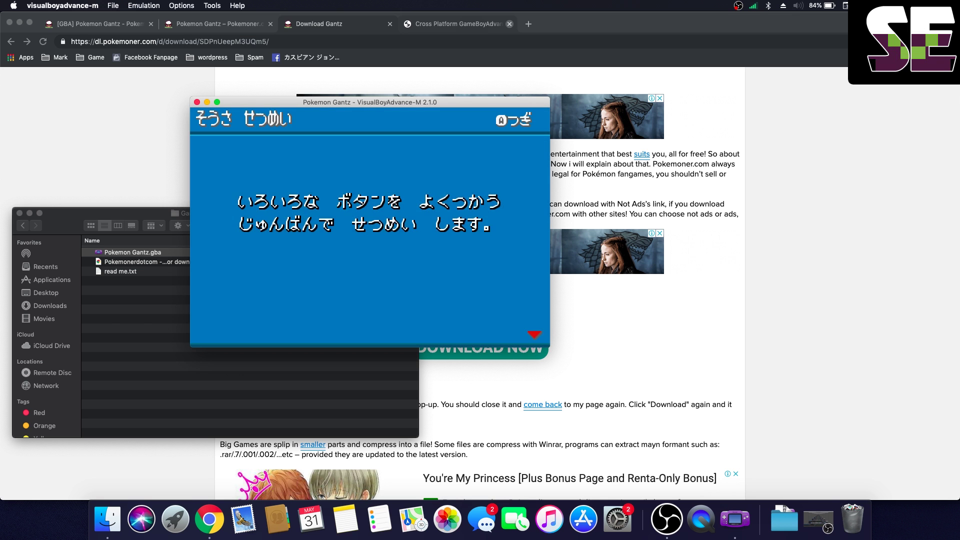
key("l")
key("l")
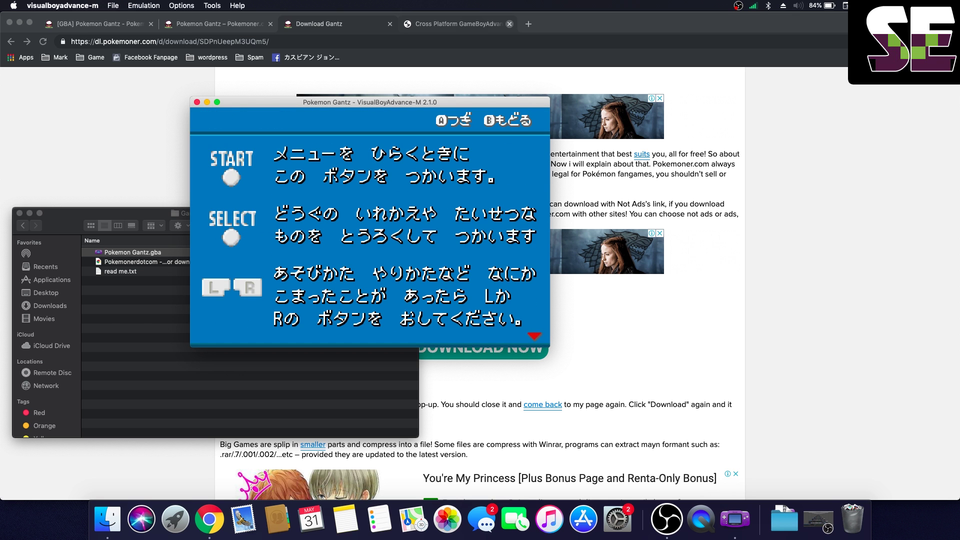
key("z")
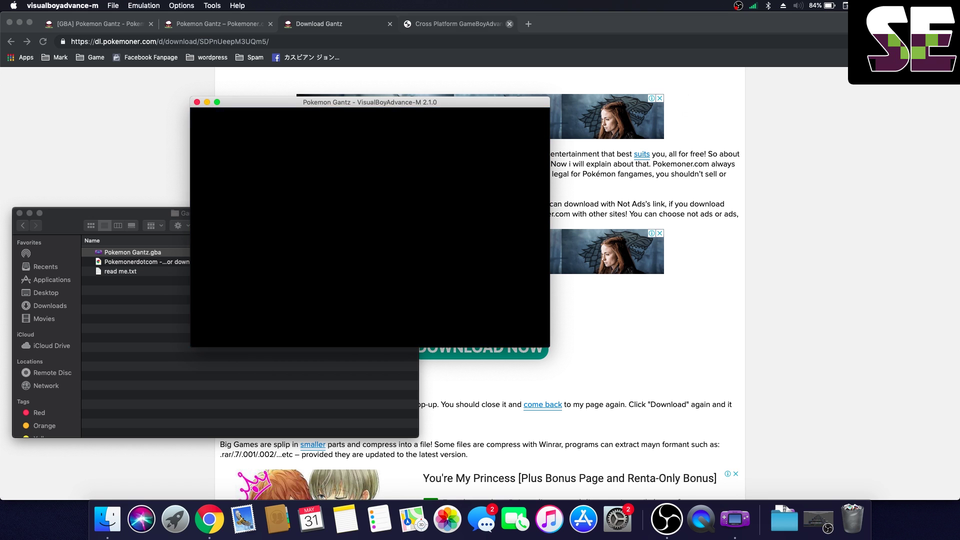